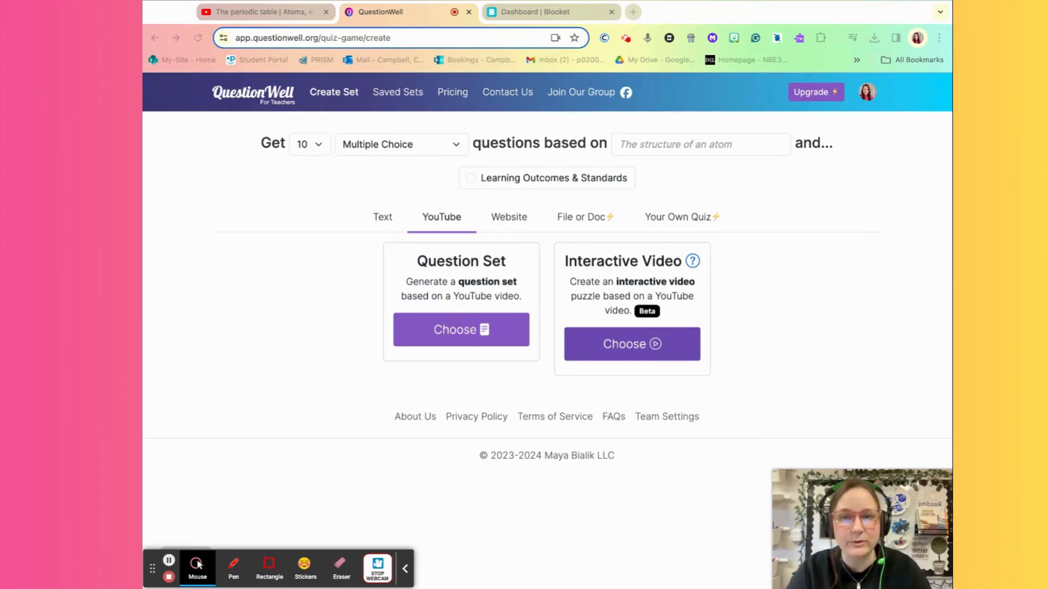
Preview the Khan Academy periodic table video on YouTube at about 1:24, and return to QuestionWell
click(237, 12)
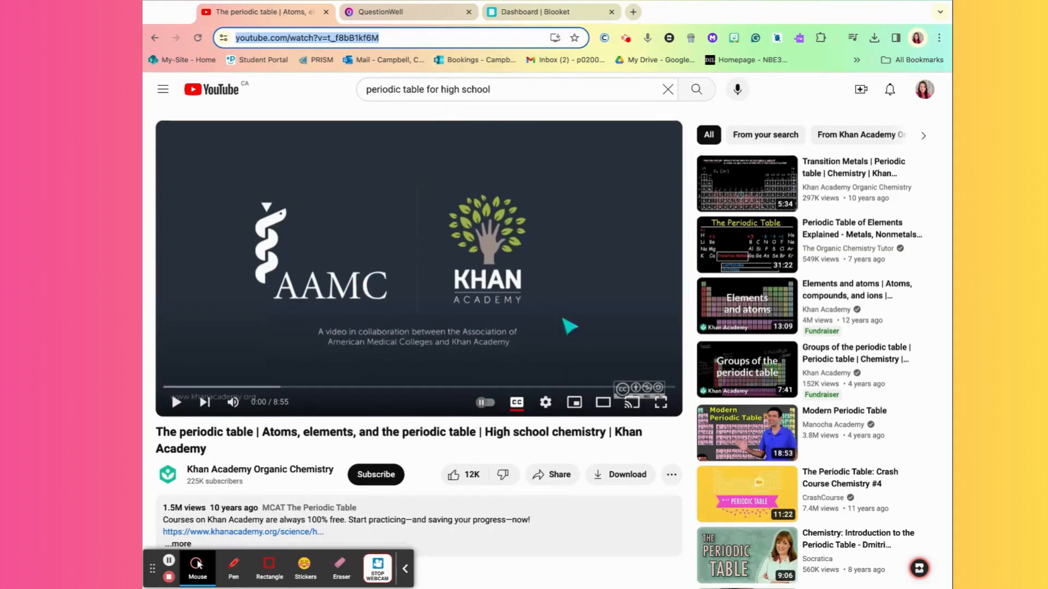
click(245, 387)
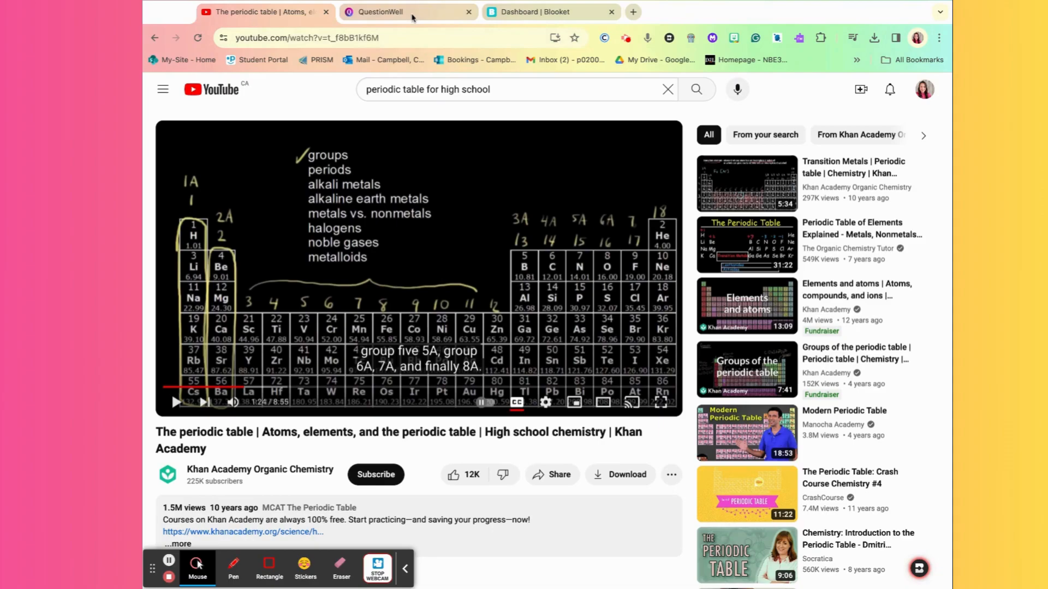
click(403, 13)
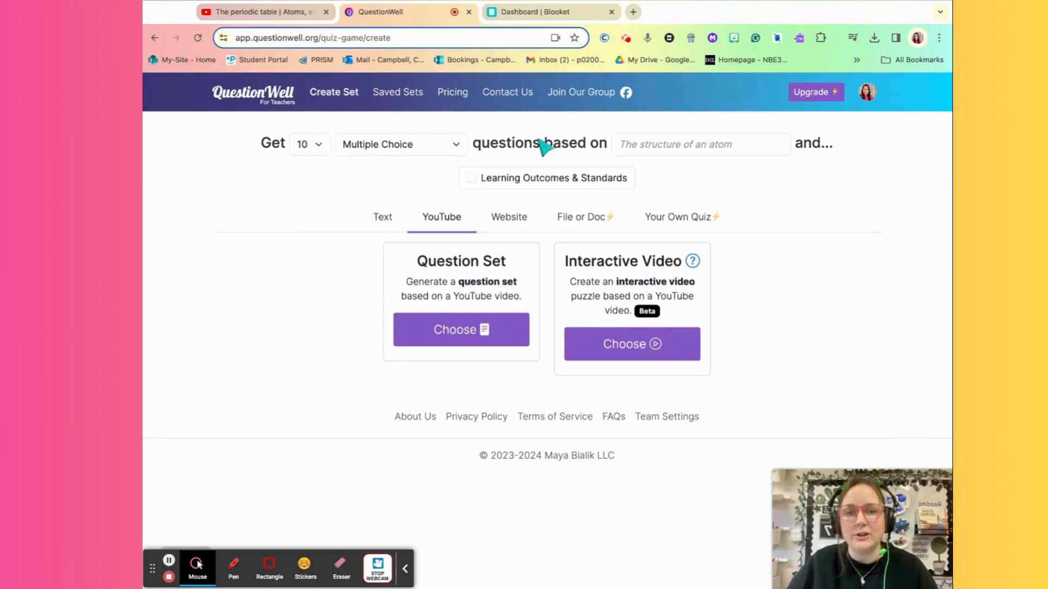
Enter "periodic table" as the question topic and choose to generate a Question Set from a YouTube video
click(640, 148)
text(periodic table)
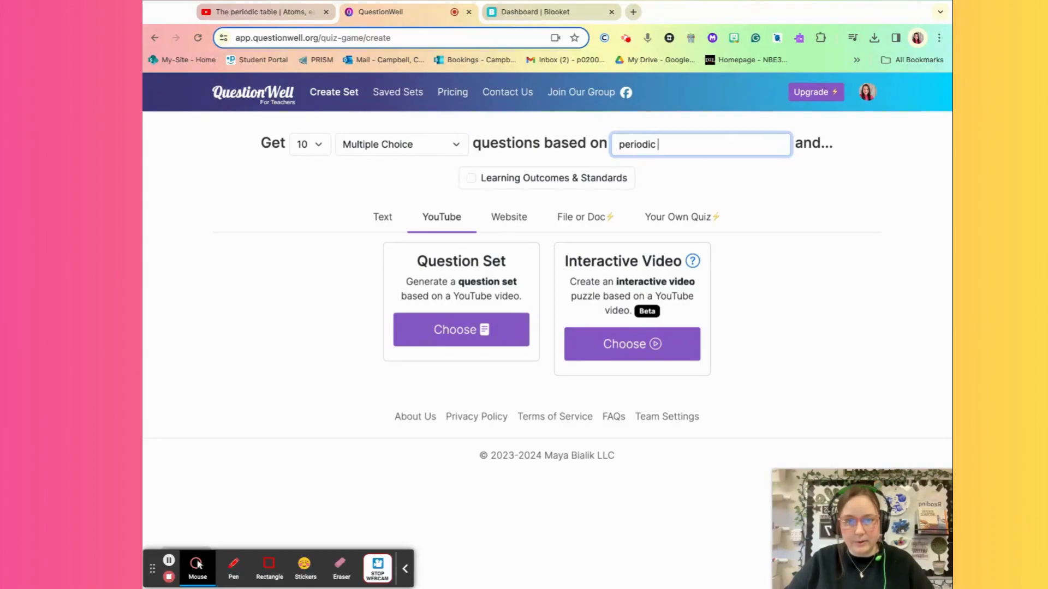
click(873, 208)
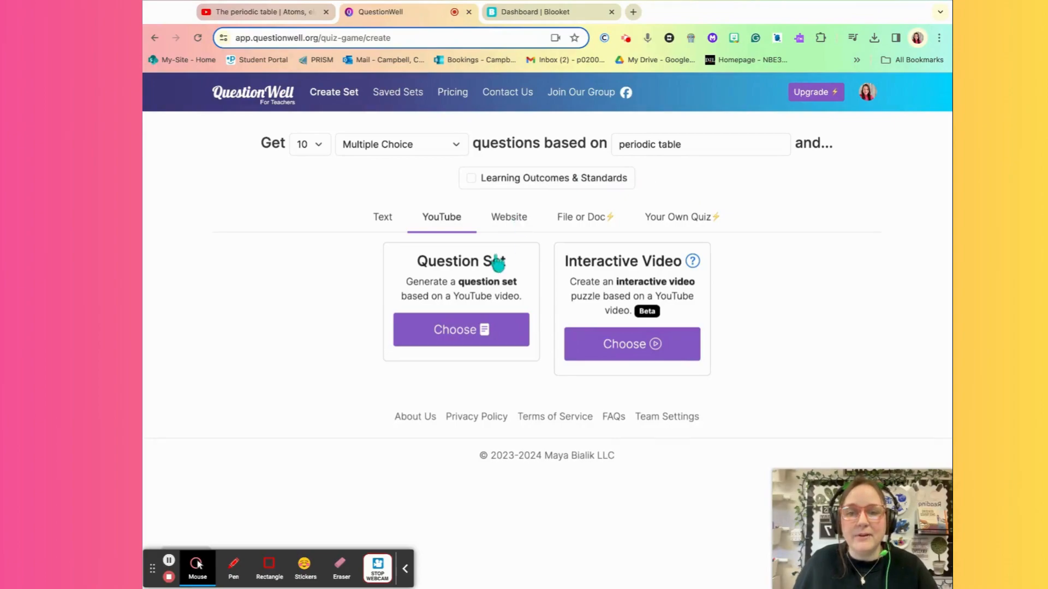
click(472, 339)
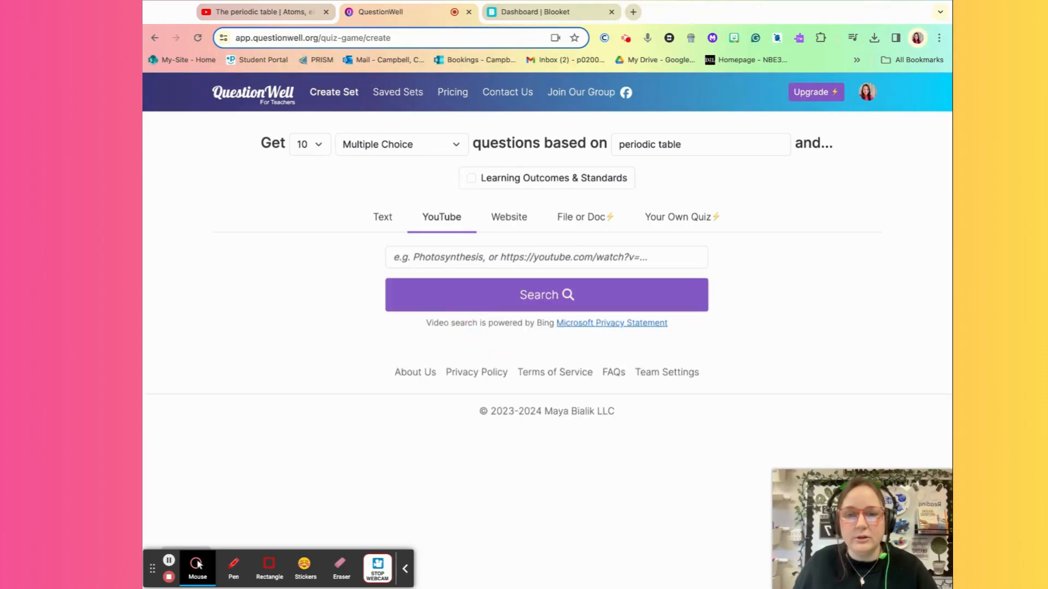
Copy the link of the open Khan Academy periodic table video from YouTube and use it for the video search in QuestionWell
click(255, 12)
click(296, 37)
key(ctrl+c)
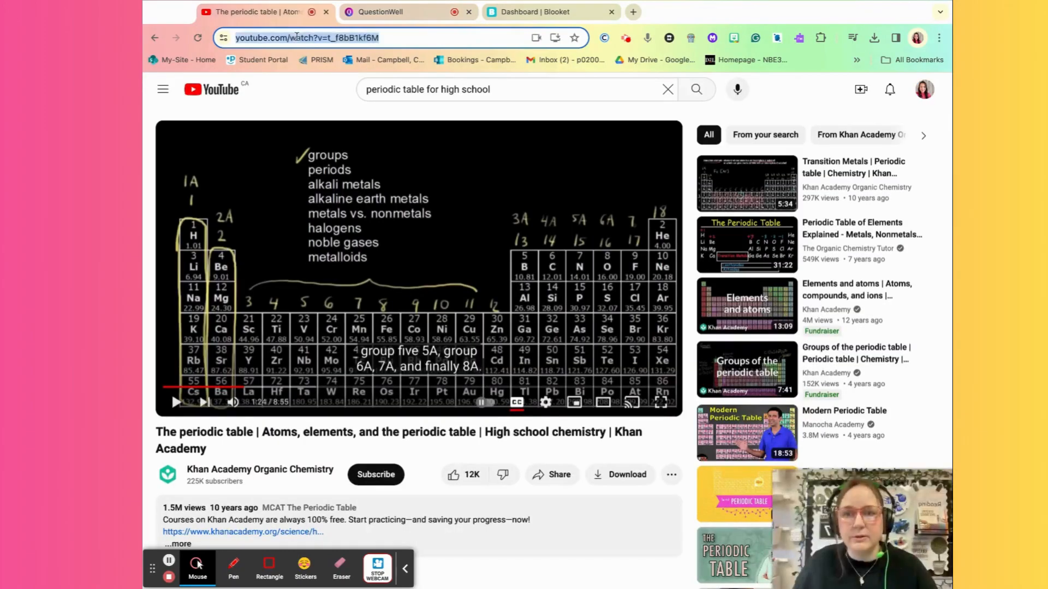
click(382, 11)
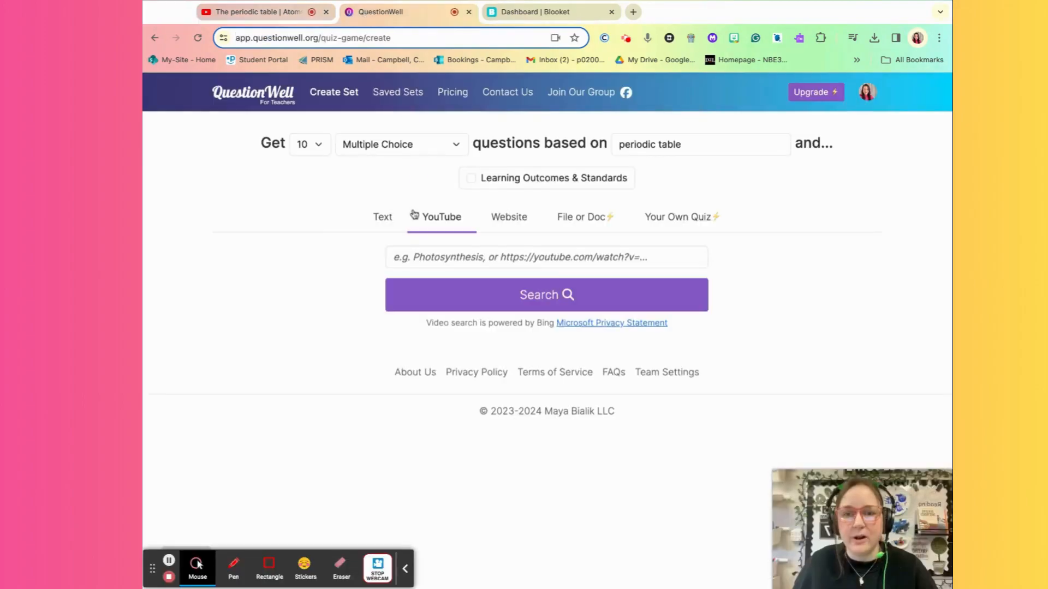
click(442, 259)
key(ctrl+v)
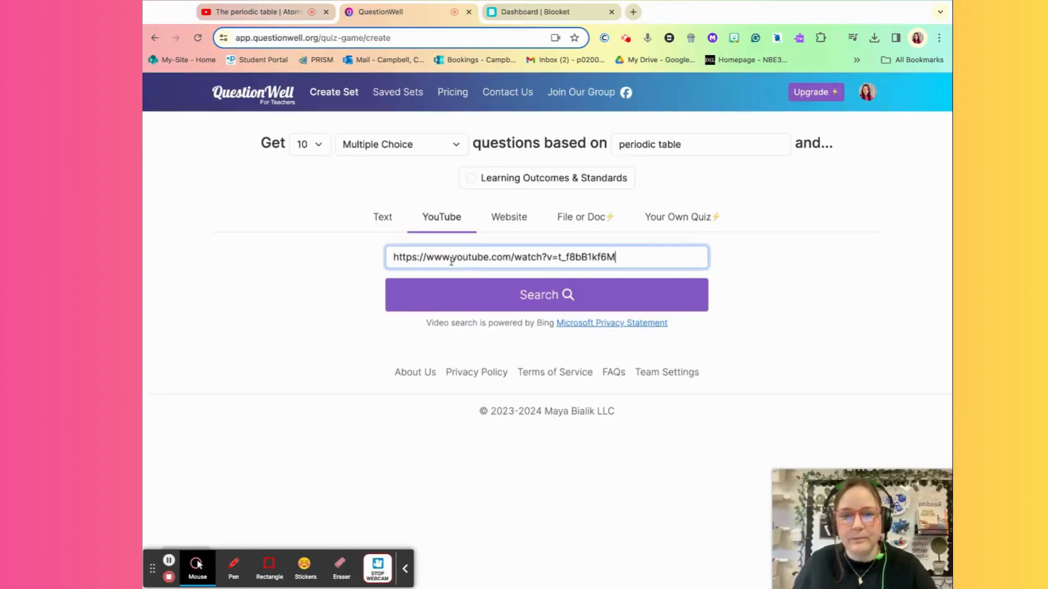
click(525, 300)
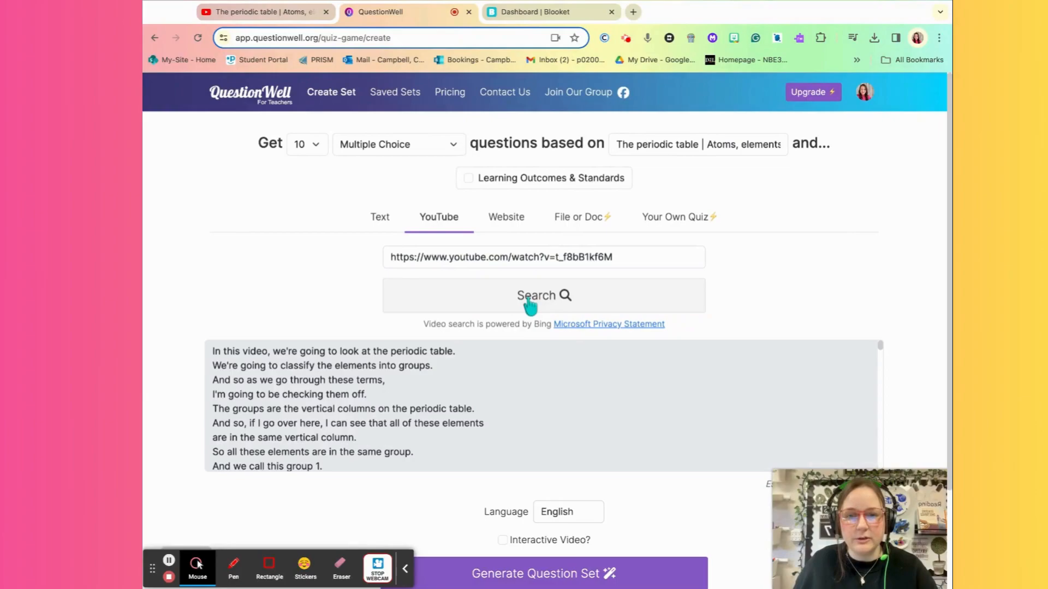
Look over the video transcript and generate the English question set from it
scroll(609, 422, down, 8)
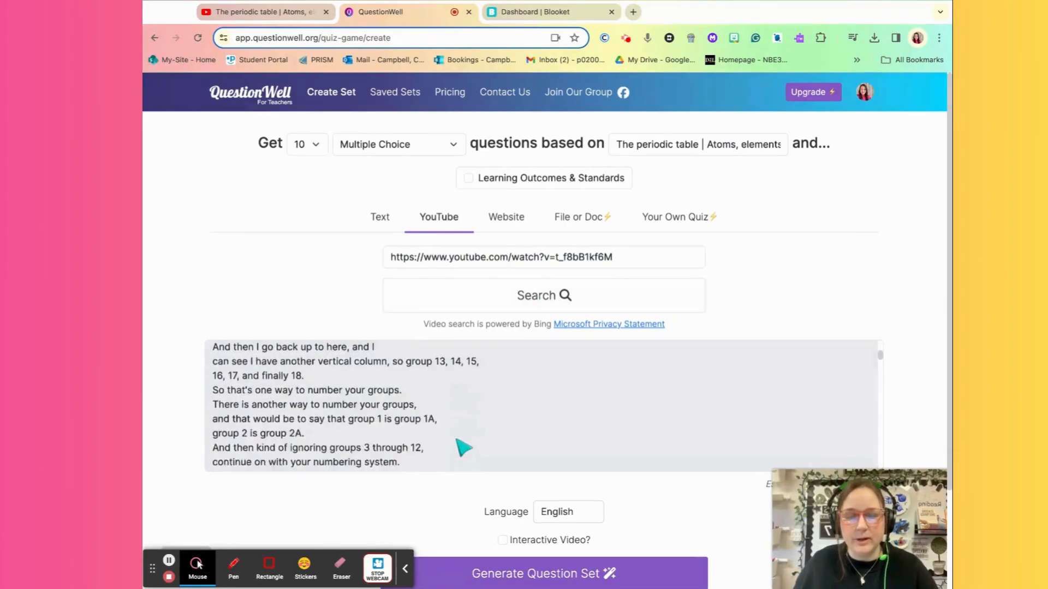
scroll(440, 451, down, 8)
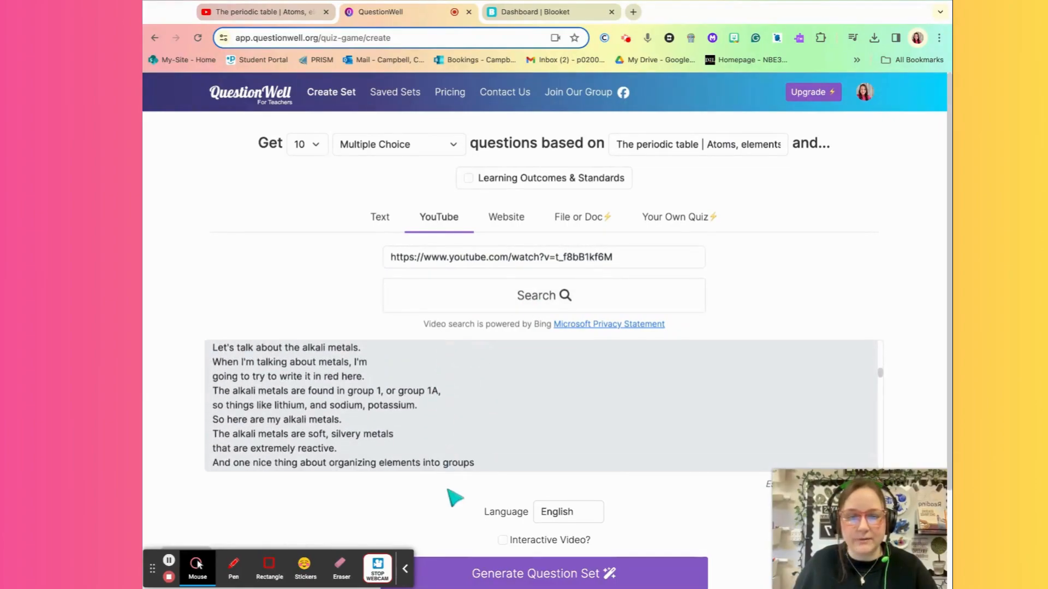
scroll(451, 496, down, 2)
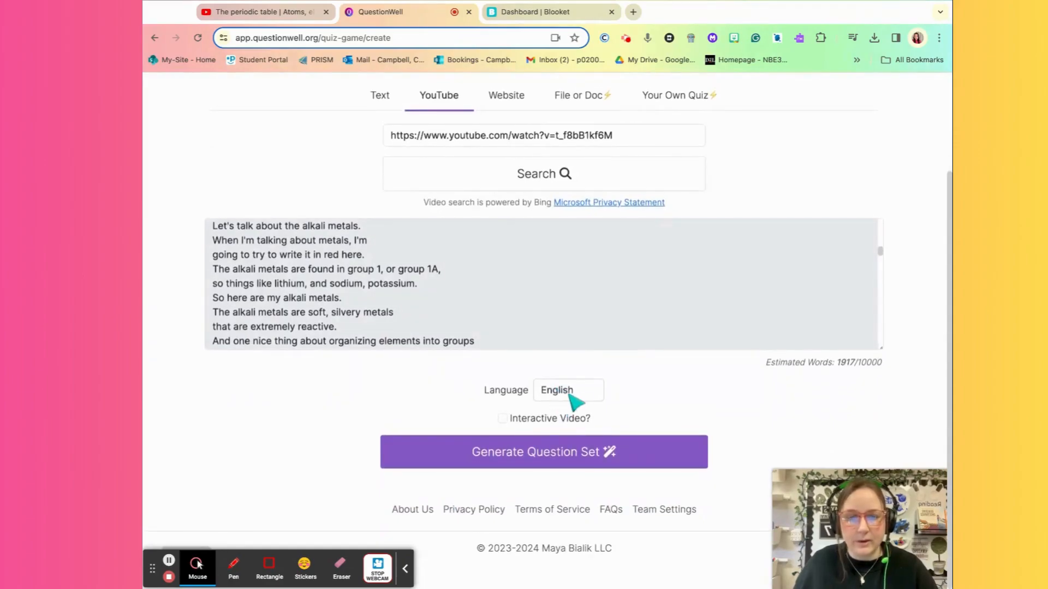
click(606, 463)
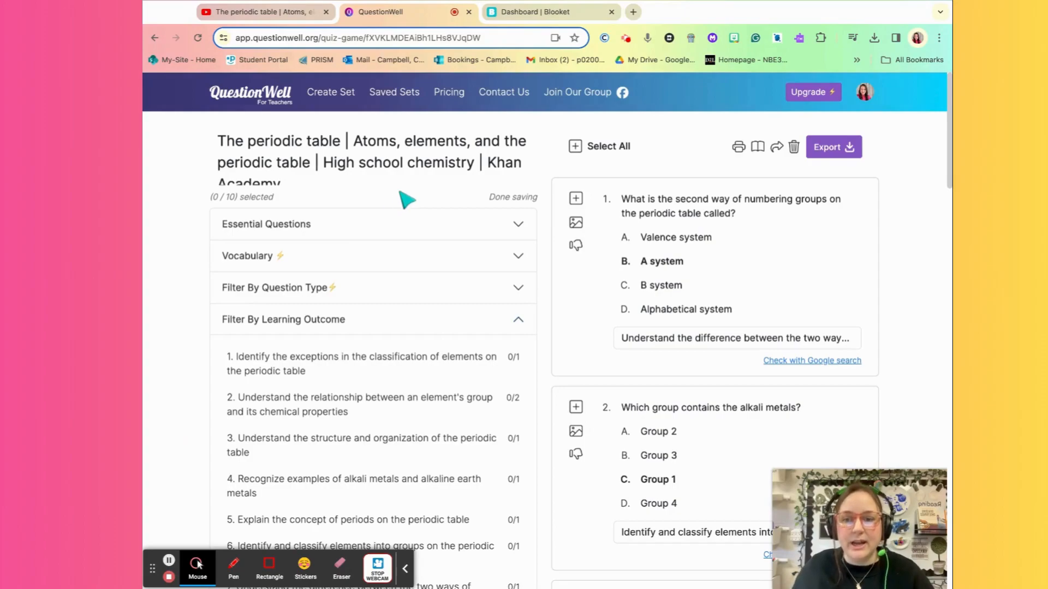
Review the generated questions, select them all and export them for Blooket
scroll(657, 395, down, 10)
scroll(655, 395, down, 15)
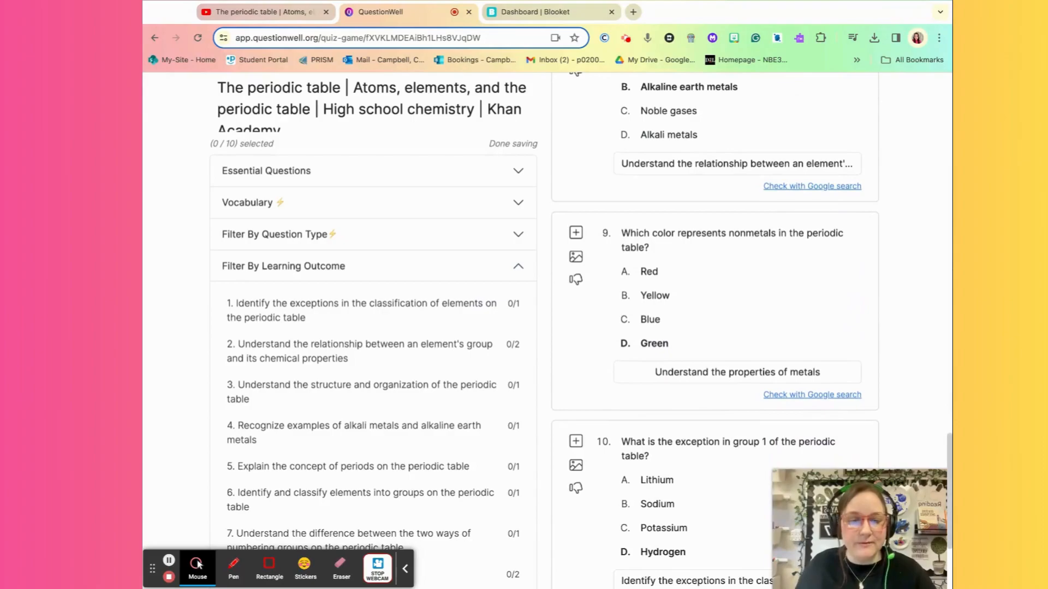
scroll(655, 395, down, 5)
scroll(655, 395, up, 20)
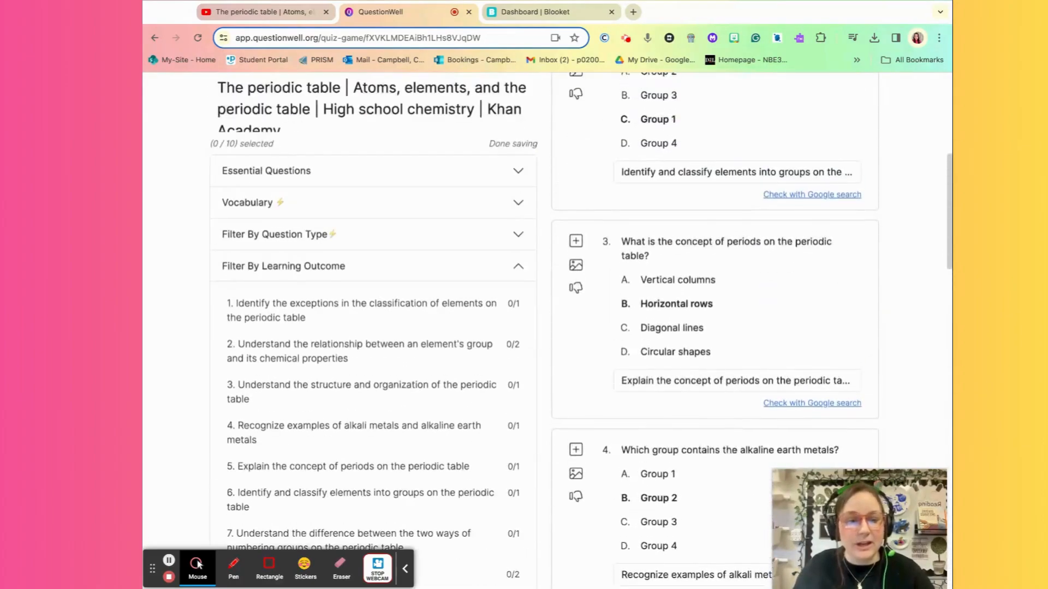
scroll(545, 328, up, 5)
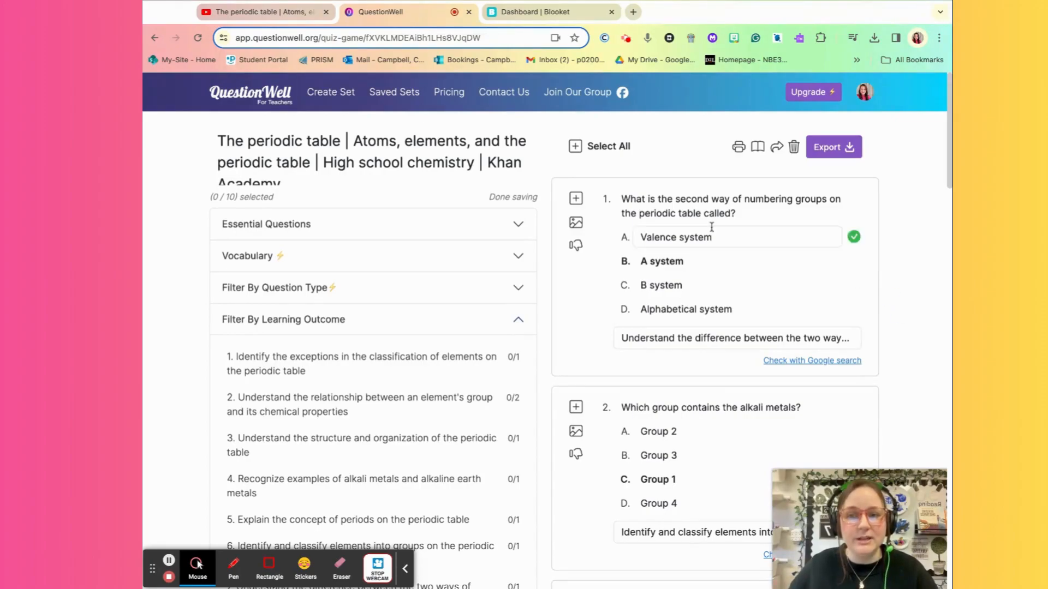
click(577, 149)
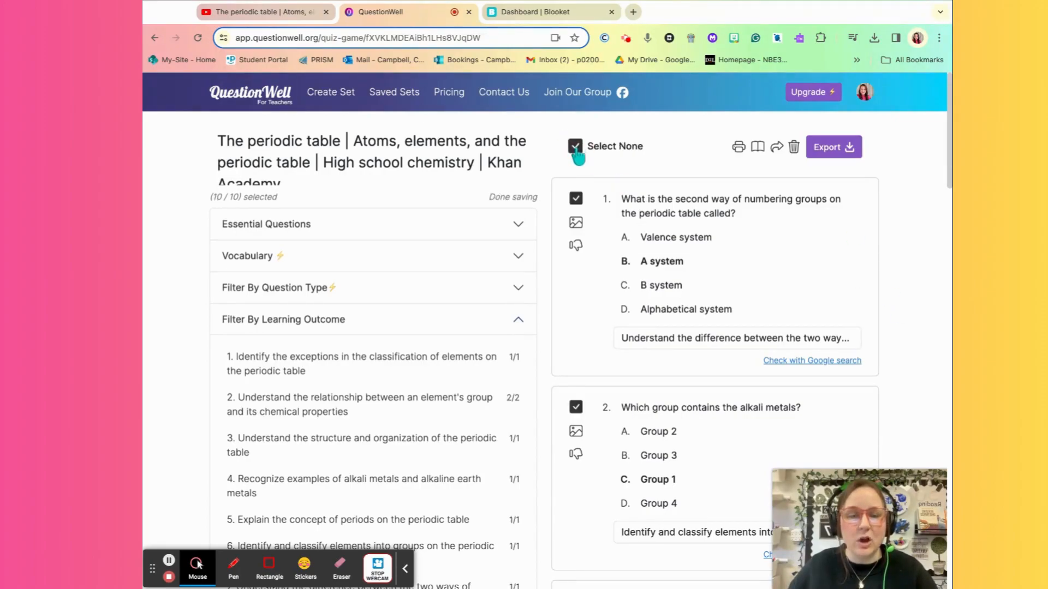
click(840, 153)
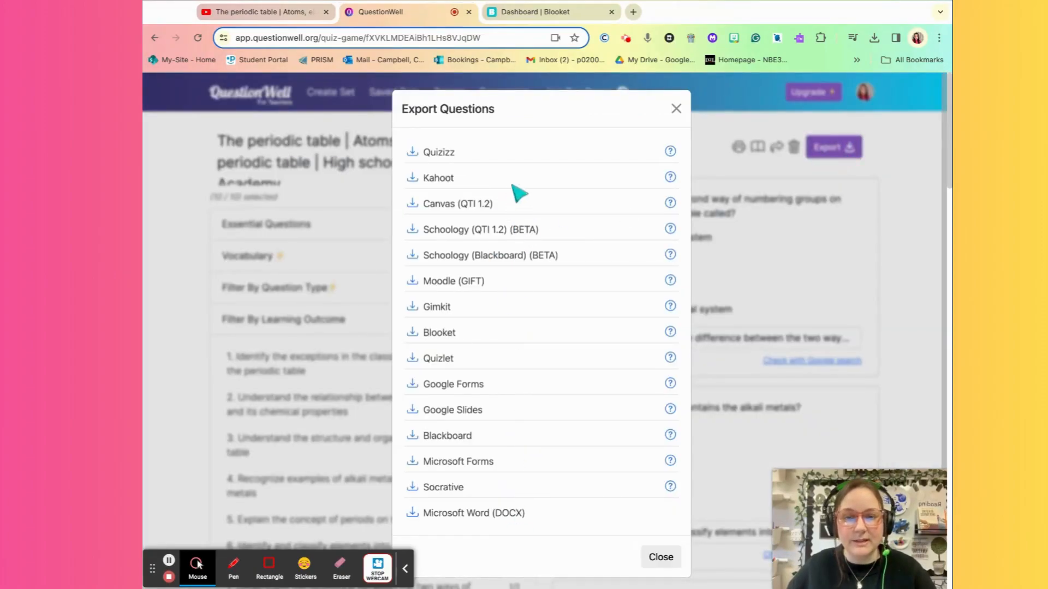
click(413, 334)
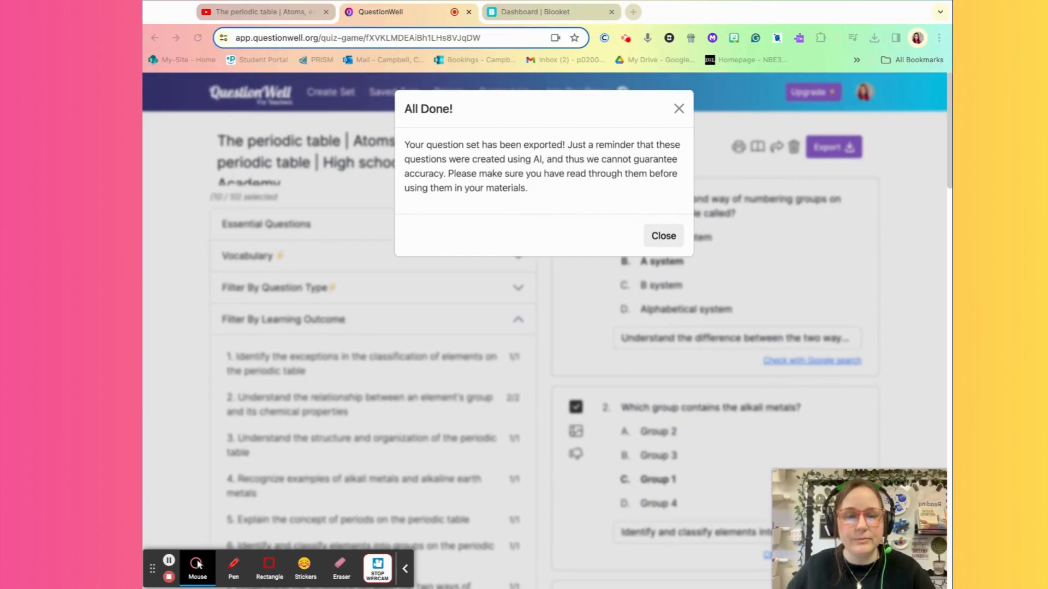
click(660, 236)
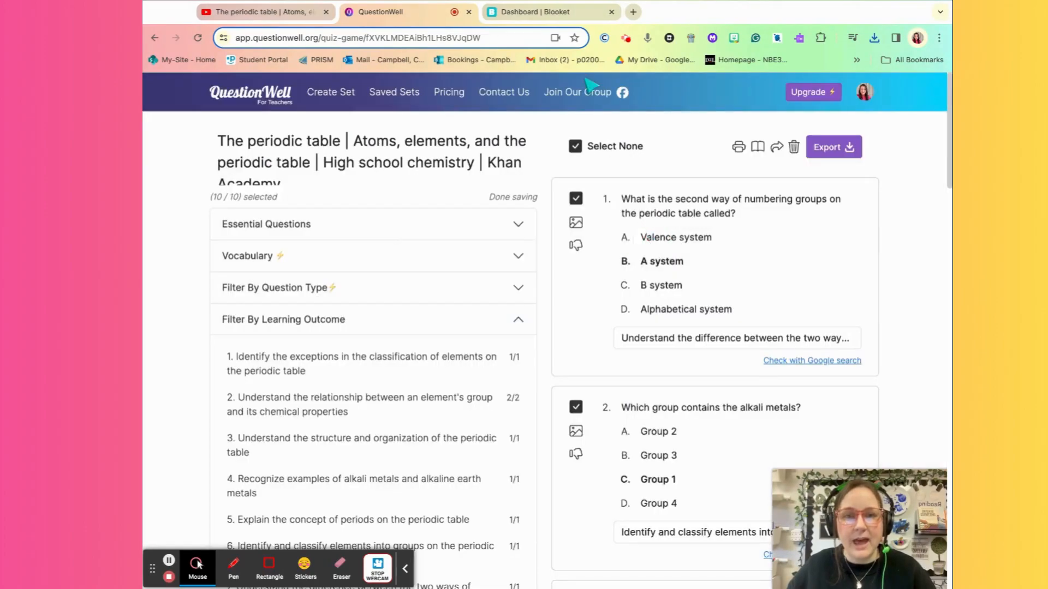
Switch to Blooket and start a new question set titled "Periodic Table"
click(553, 13)
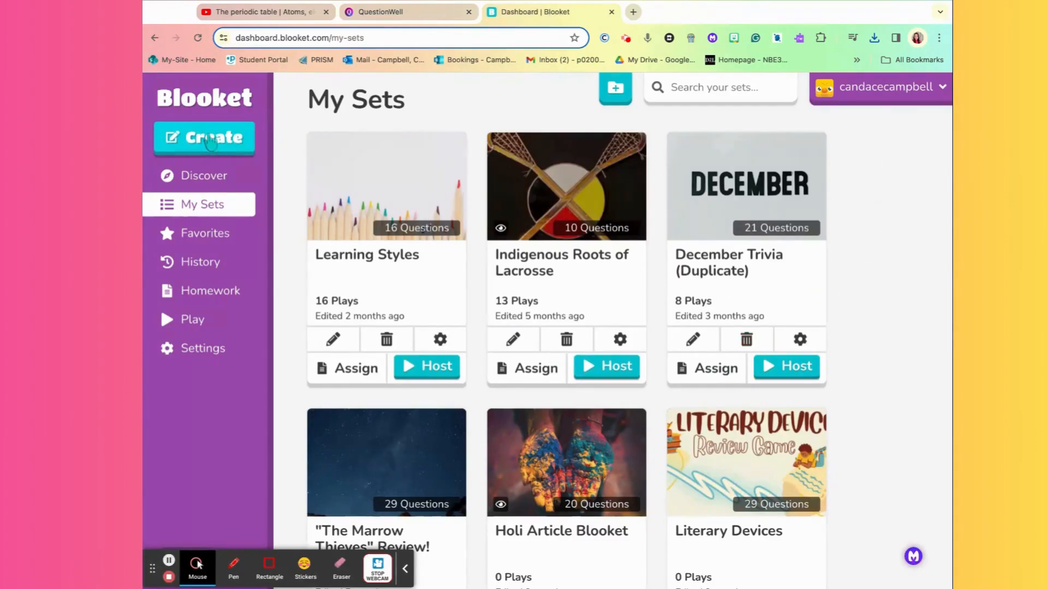
click(210, 141)
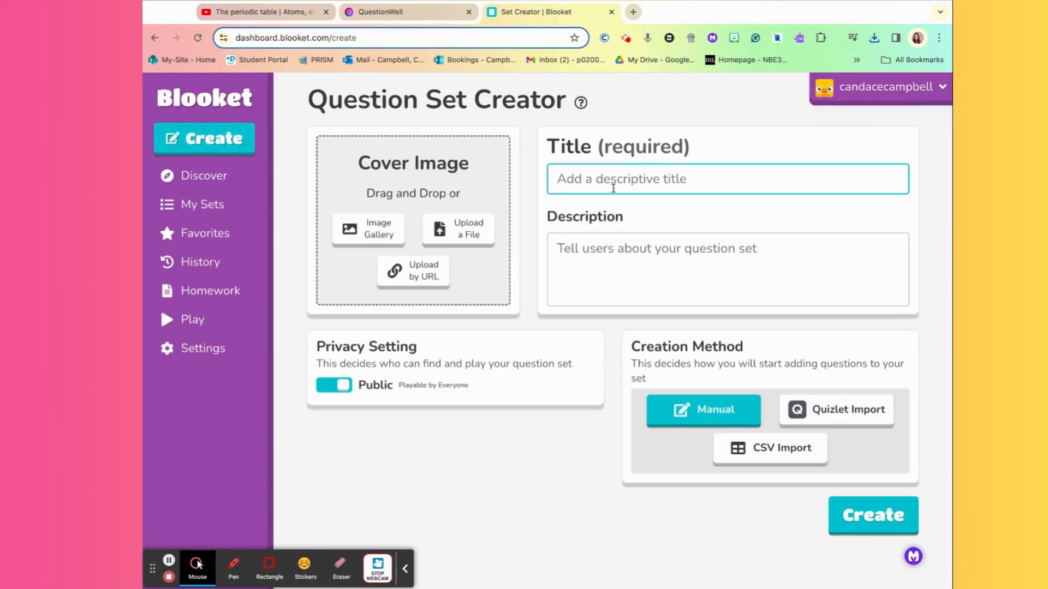
text(Period)
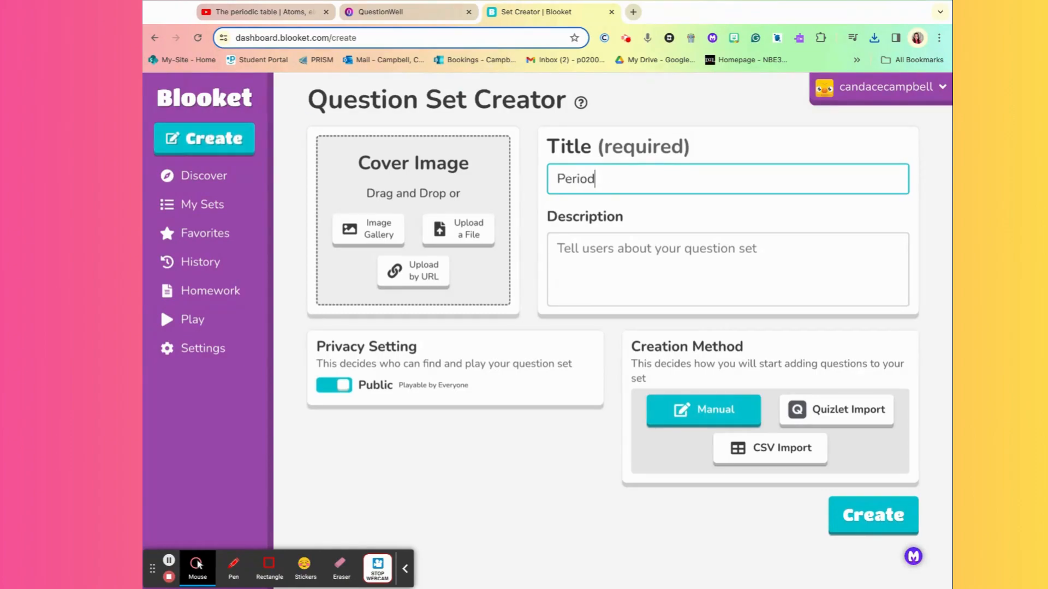
text(ic Table)
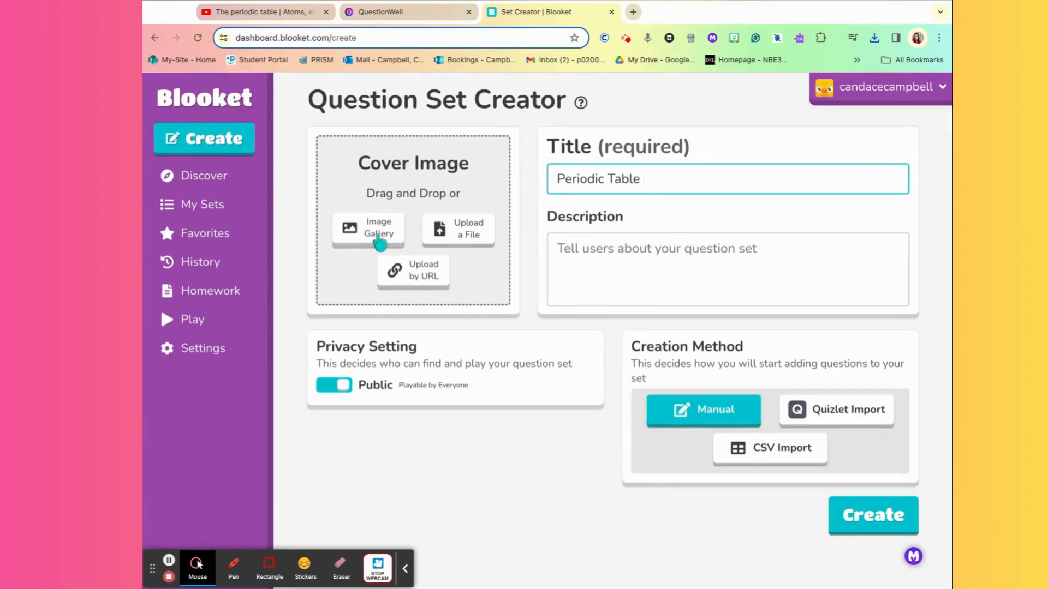
Search the image gallery for "periodic table" and use a photo of a magnifying glass on a periodic table as the cover image
click(377, 238)
text(peri)
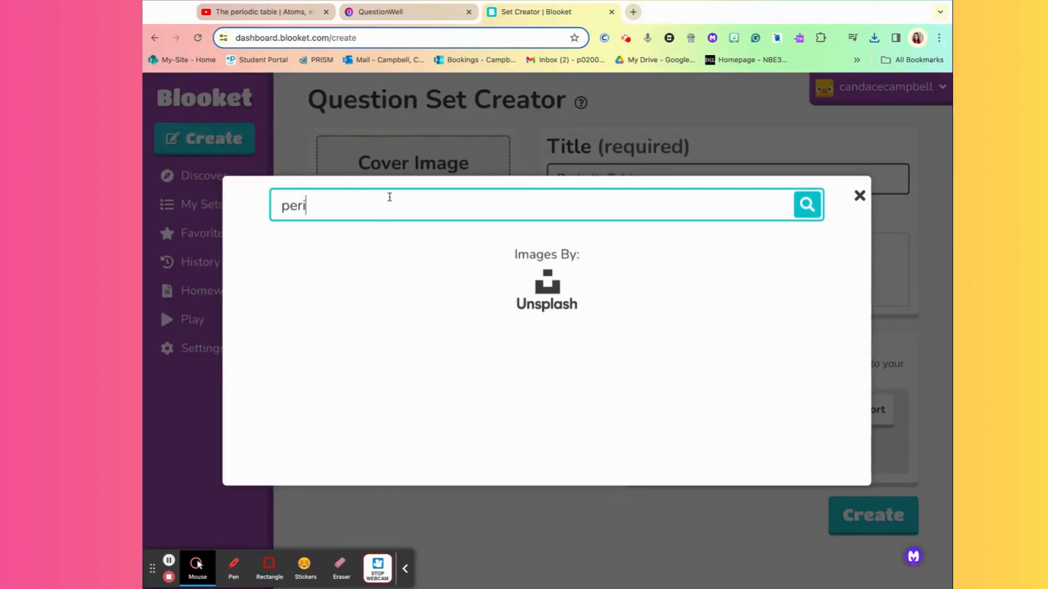
text(odic table)
key(Return)
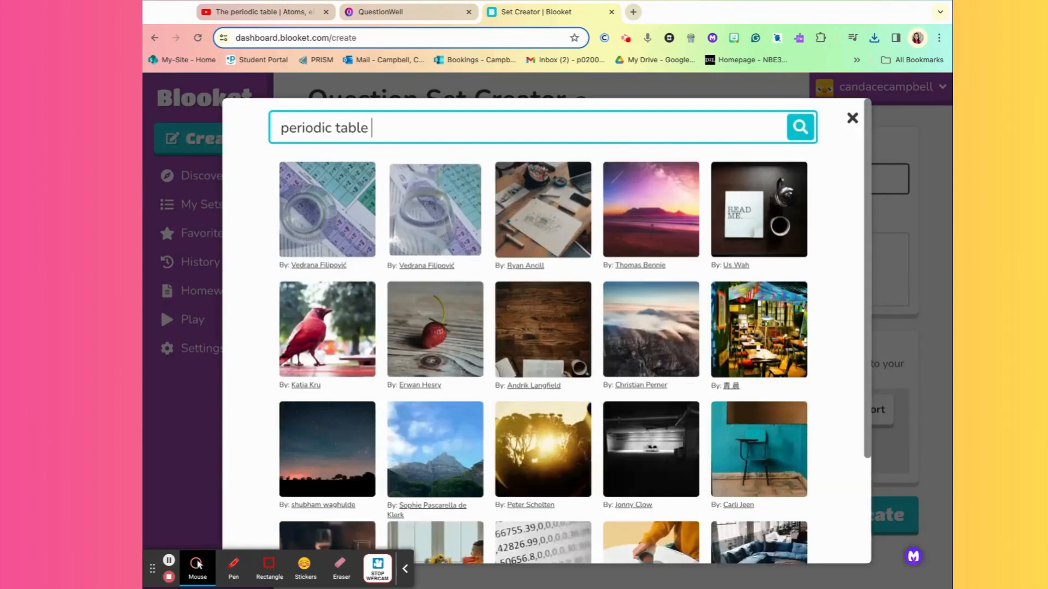
click(401, 214)
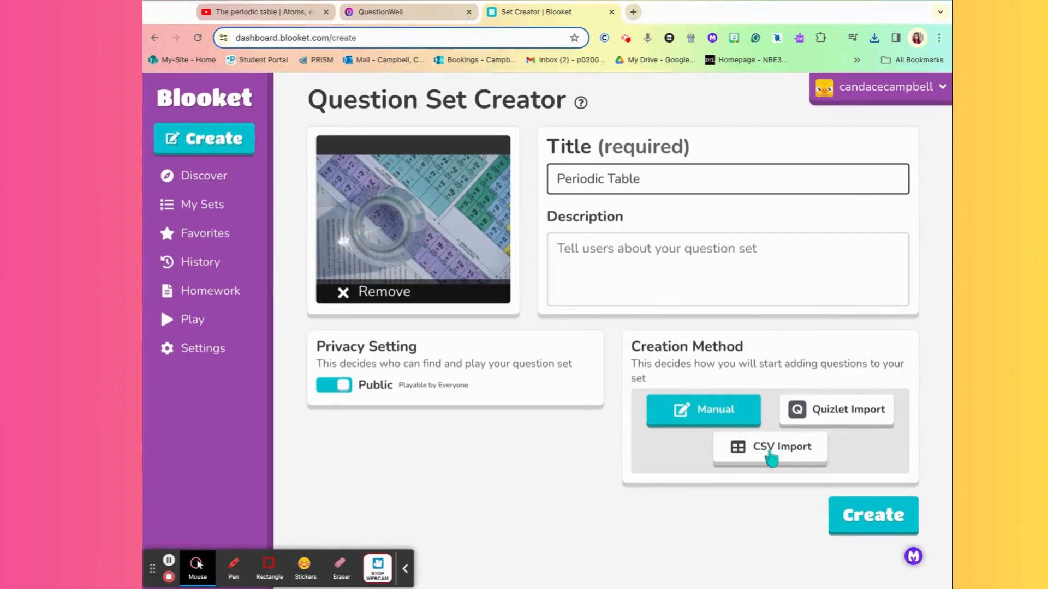
Create the set with the CSV Import method and upload the exported question CSV
click(771, 456)
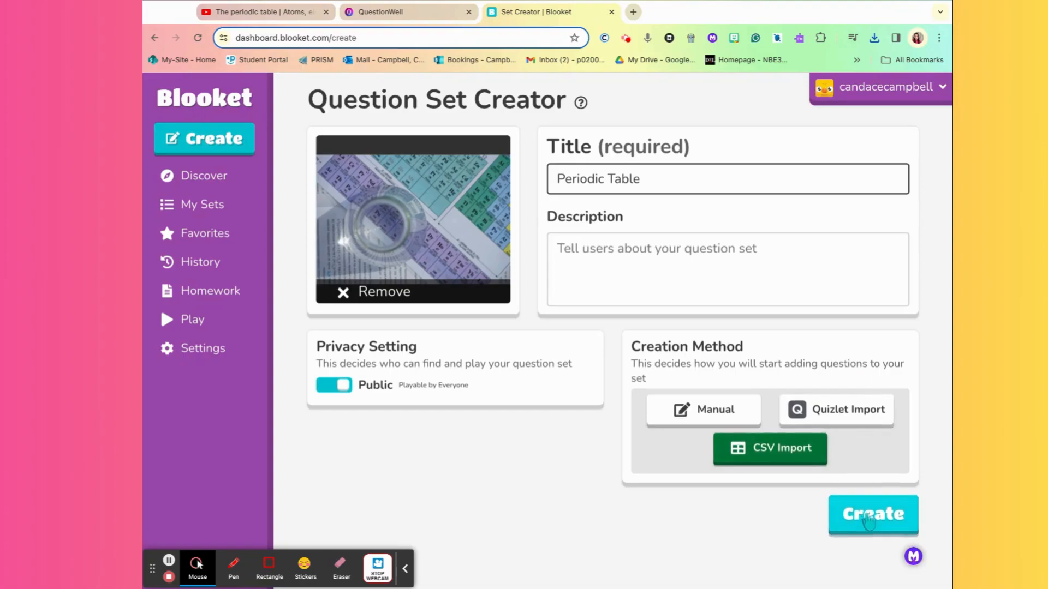
click(869, 527)
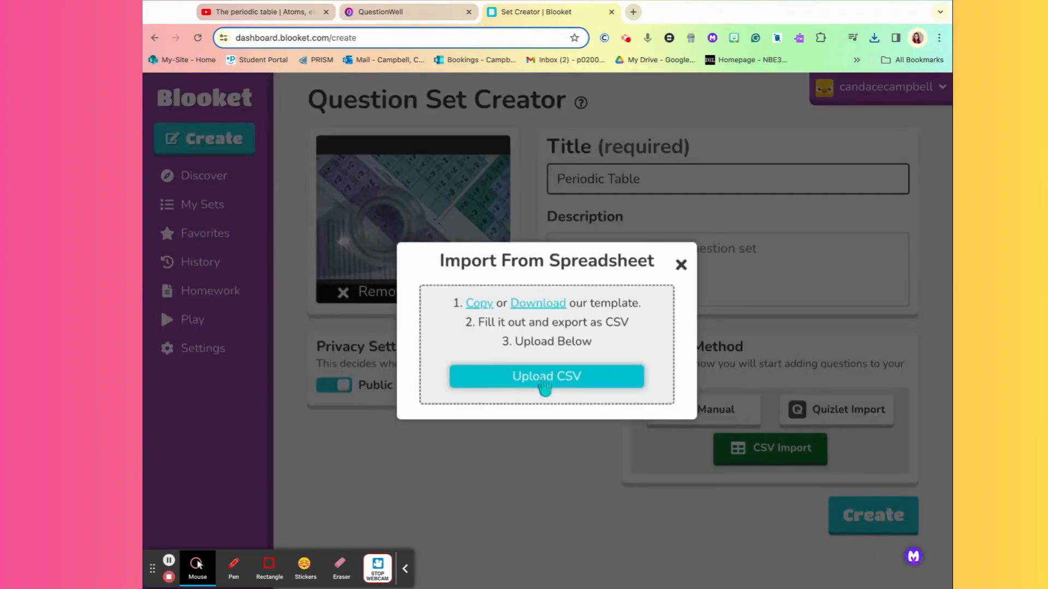
click(548, 382)
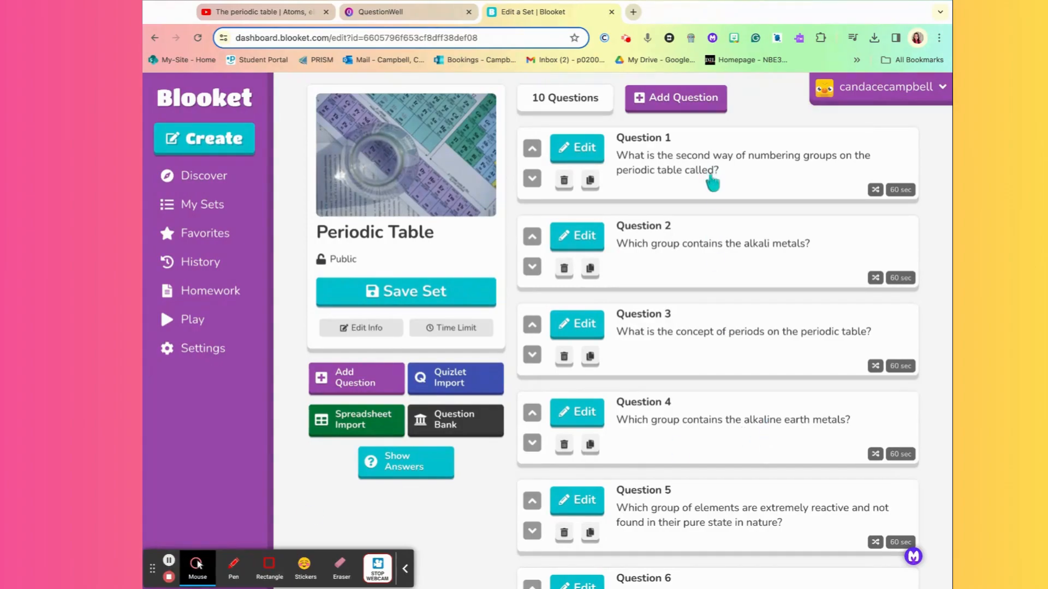
Look through the imported questions and show their answers to check the choices marked correct
scroll(734, 480, down, 7)
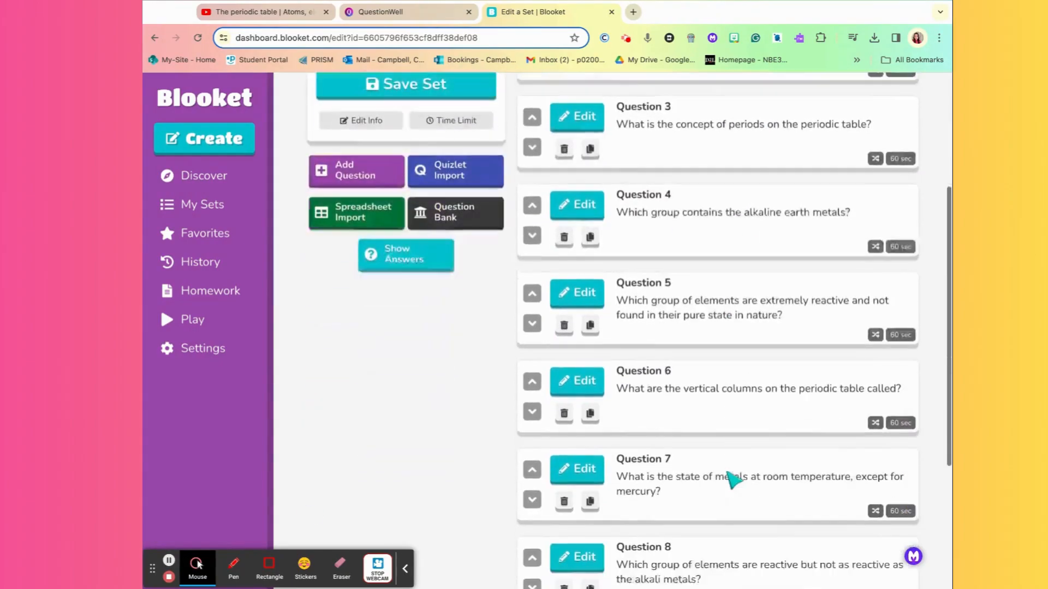
scroll(732, 480, up, 4)
scroll(731, 480, up, 3)
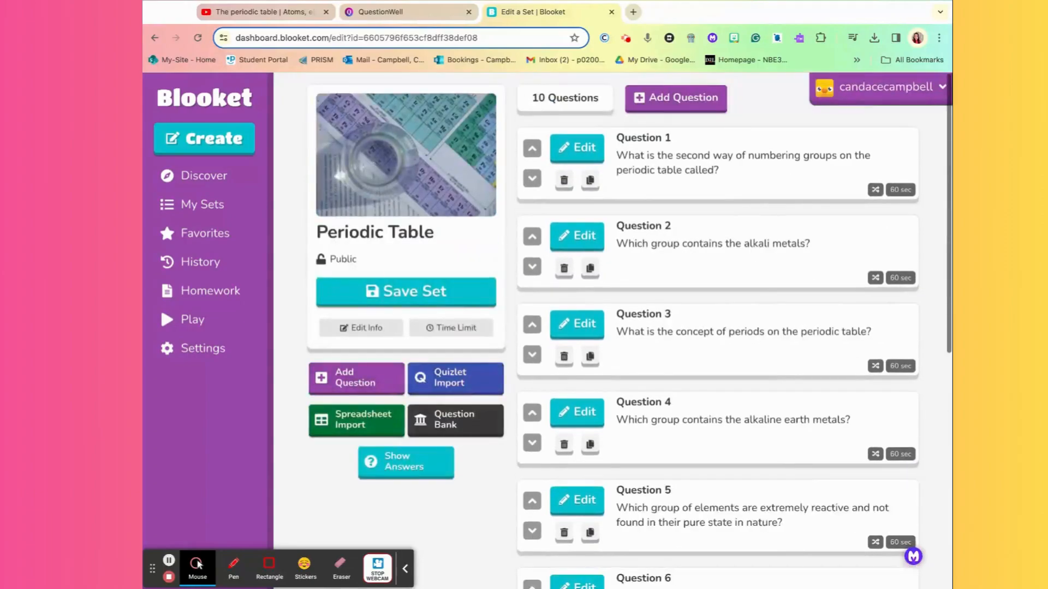
click(407, 473)
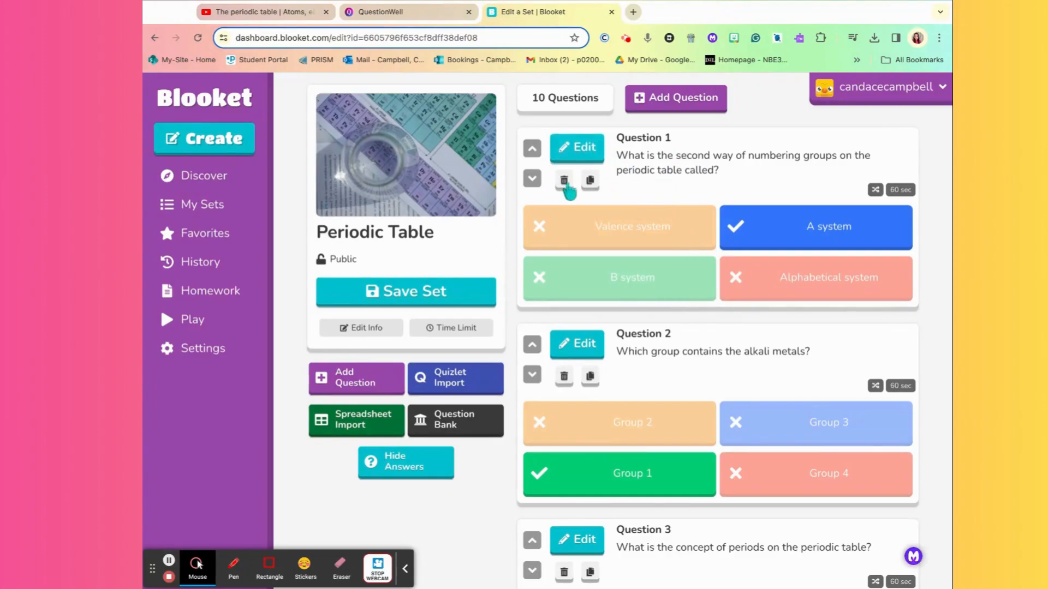
scroll(710, 399, down, 1)
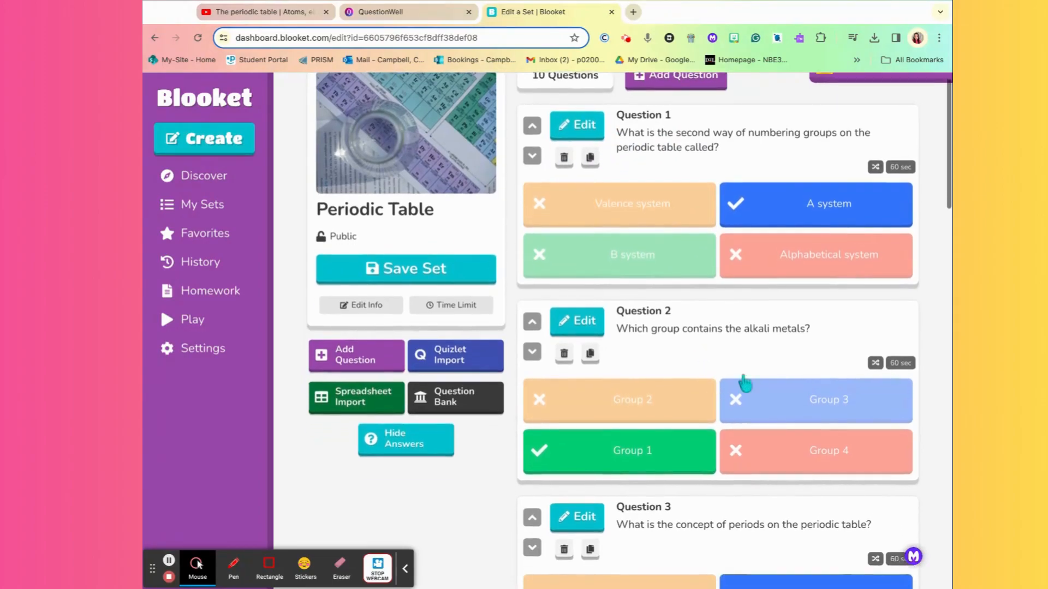
Check over the imported questions and save the Periodic Table set
scroll(787, 502, down, 6)
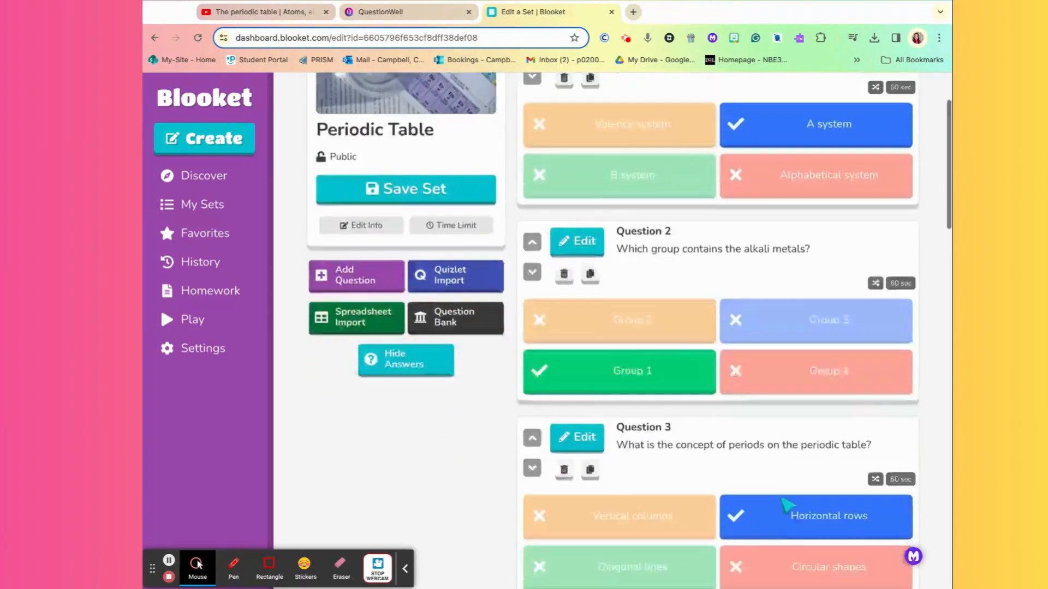
scroll(788, 499, up, 7)
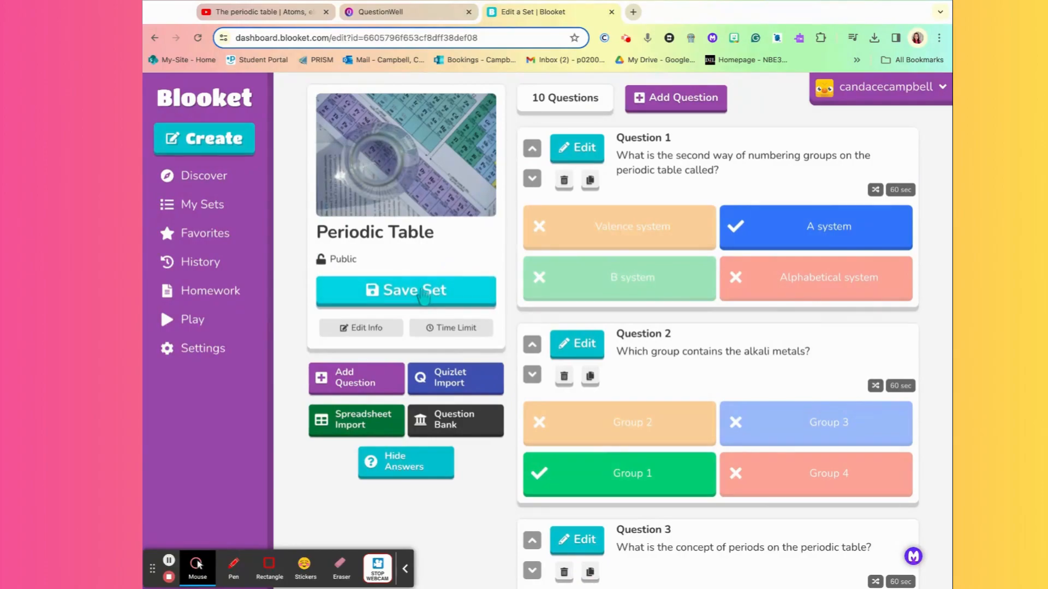
click(447, 295)
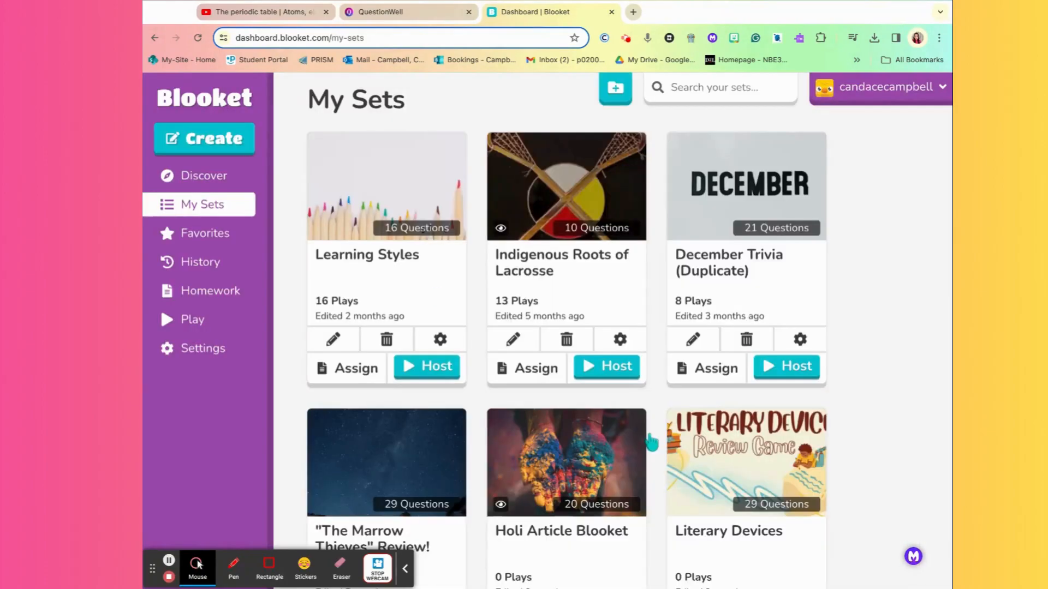
Host the most recently edited Periodic Table set as a live game in Gold Quest mode
scroll(651, 441, down, 5)
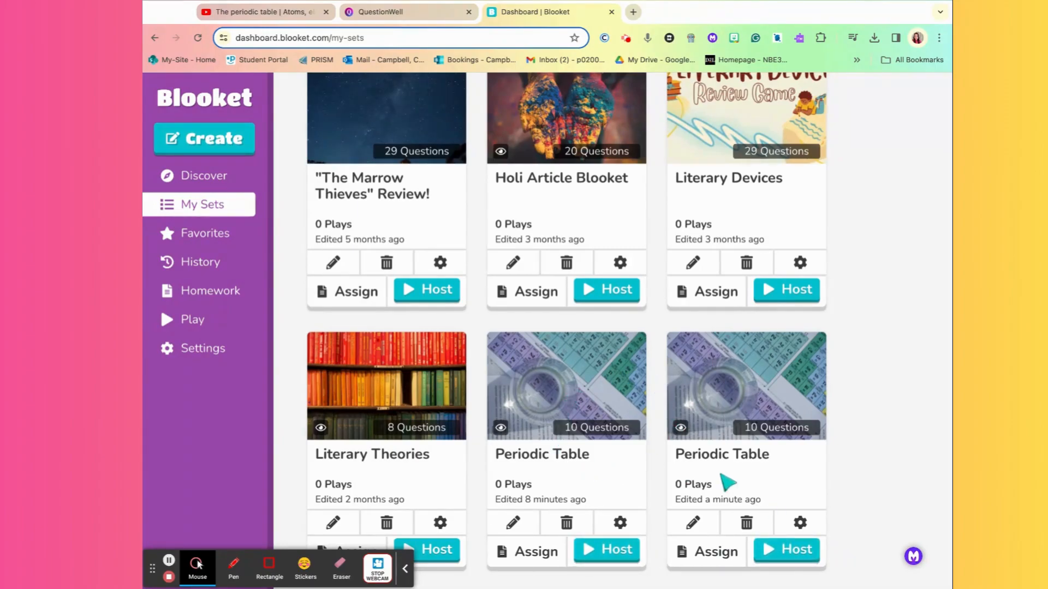
click(791, 552)
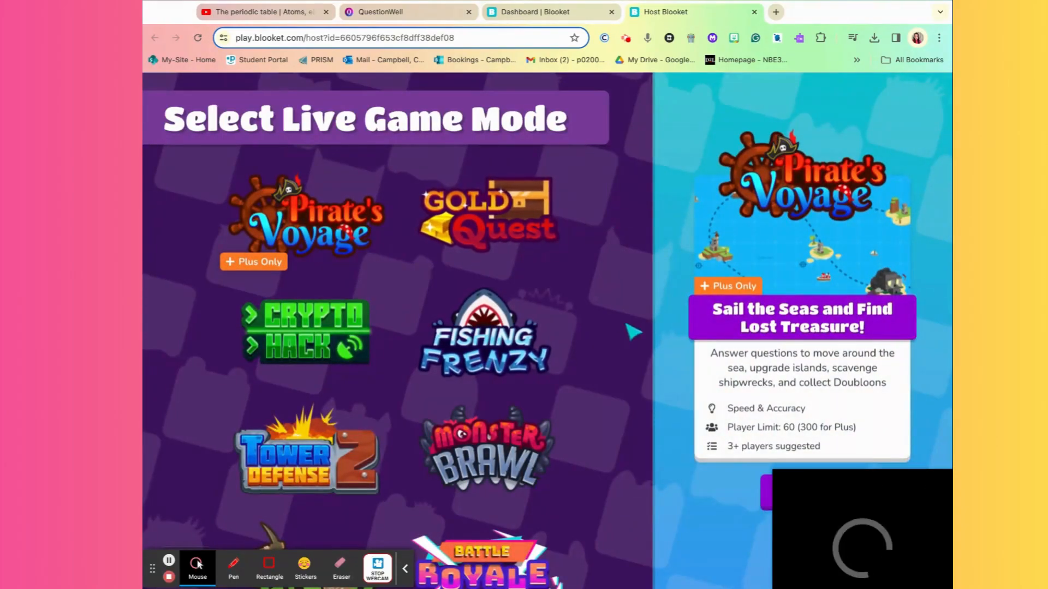
scroll(486, 316, down, 8)
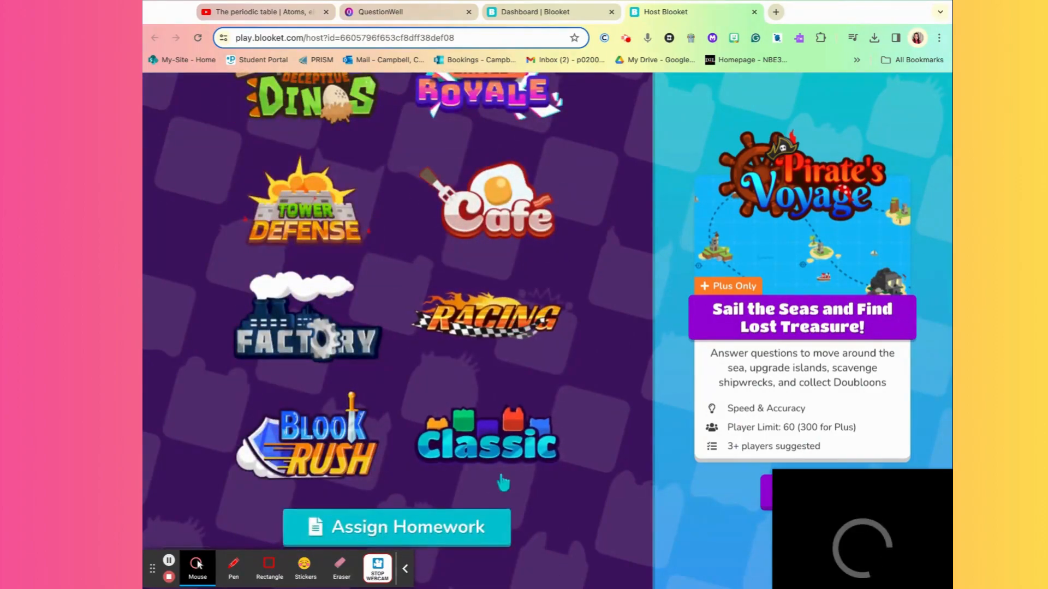
scroll(555, 375, up, 8)
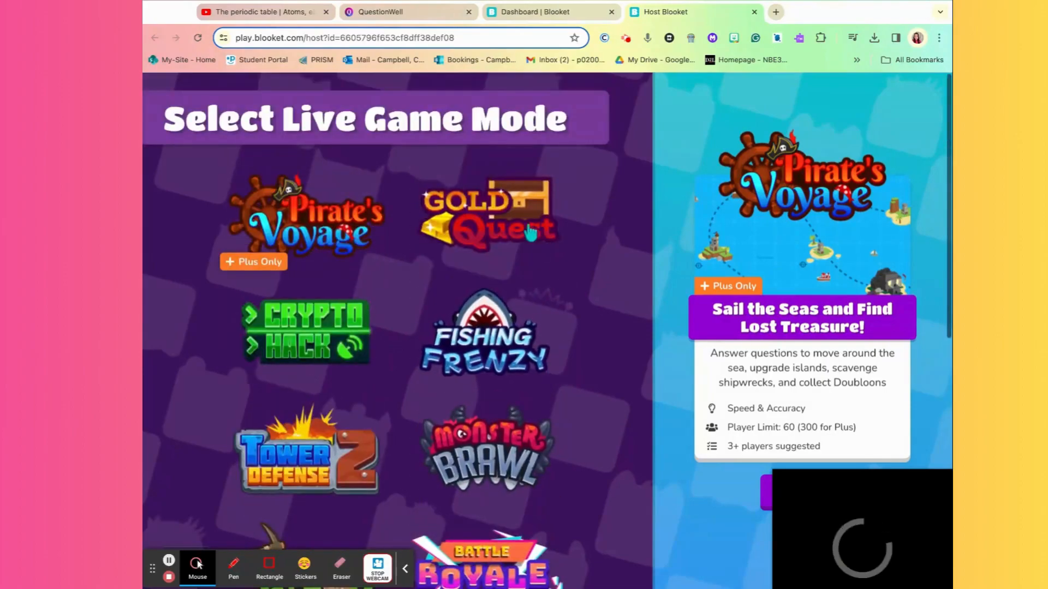
click(505, 205)
mouse_move(879, 480)
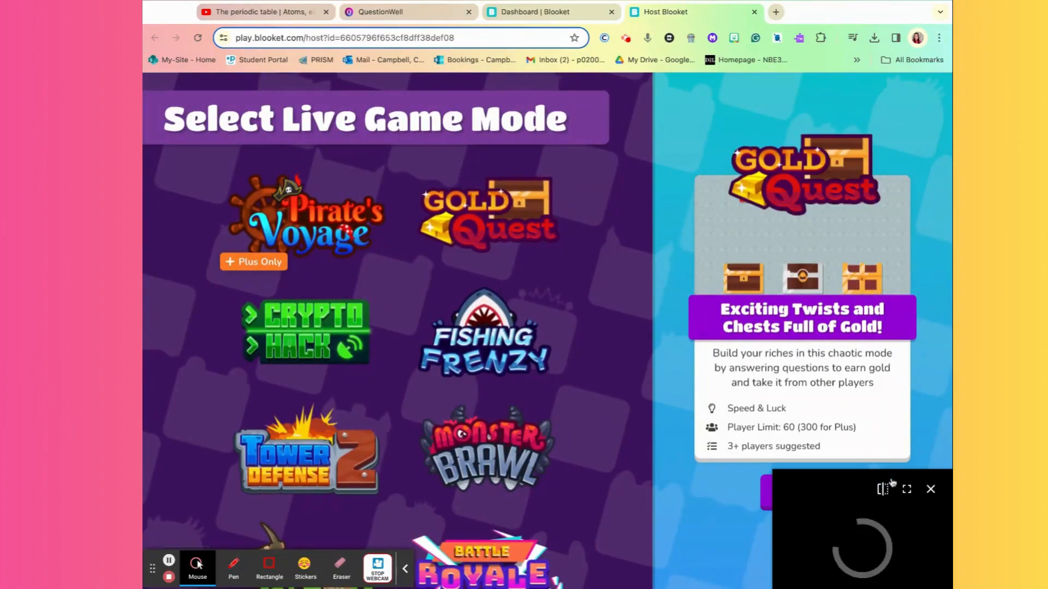
click(930, 490)
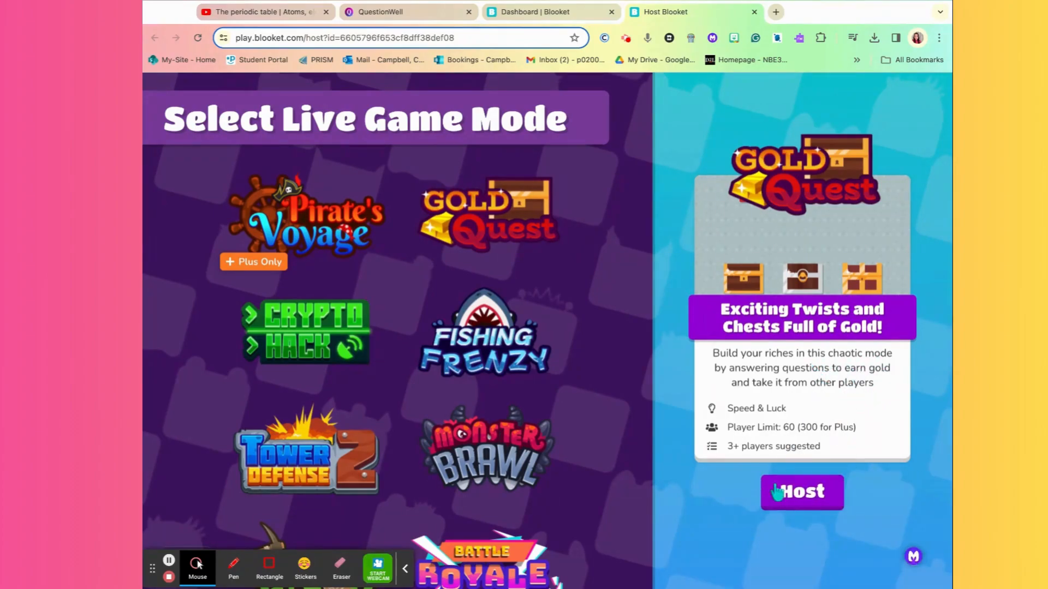
click(805, 497)
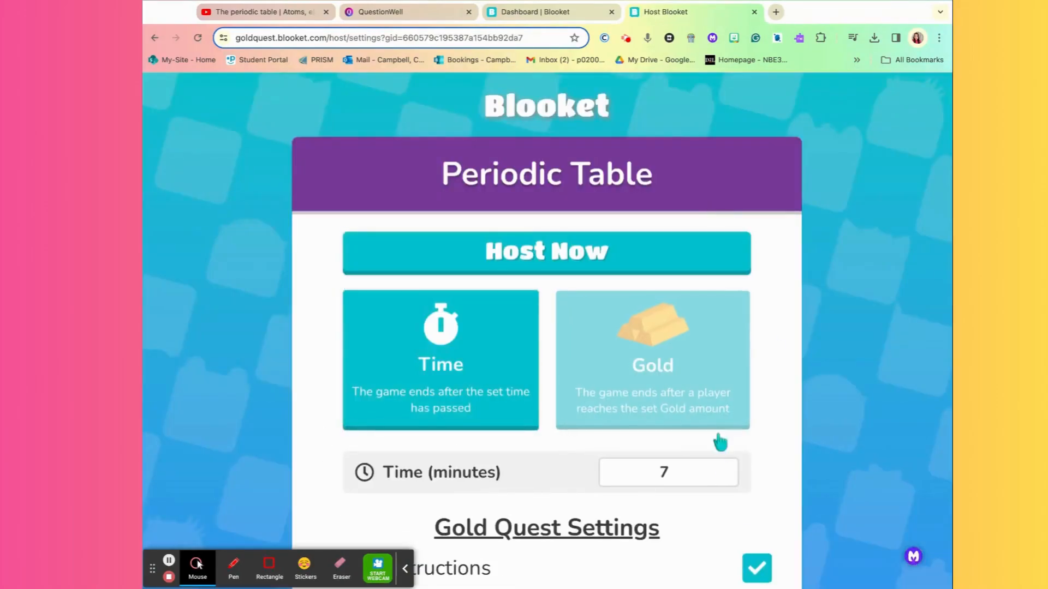
Set the Gold Quest game time to 5 minutes and open the game for players to join
click(724, 476)
click(724, 477)
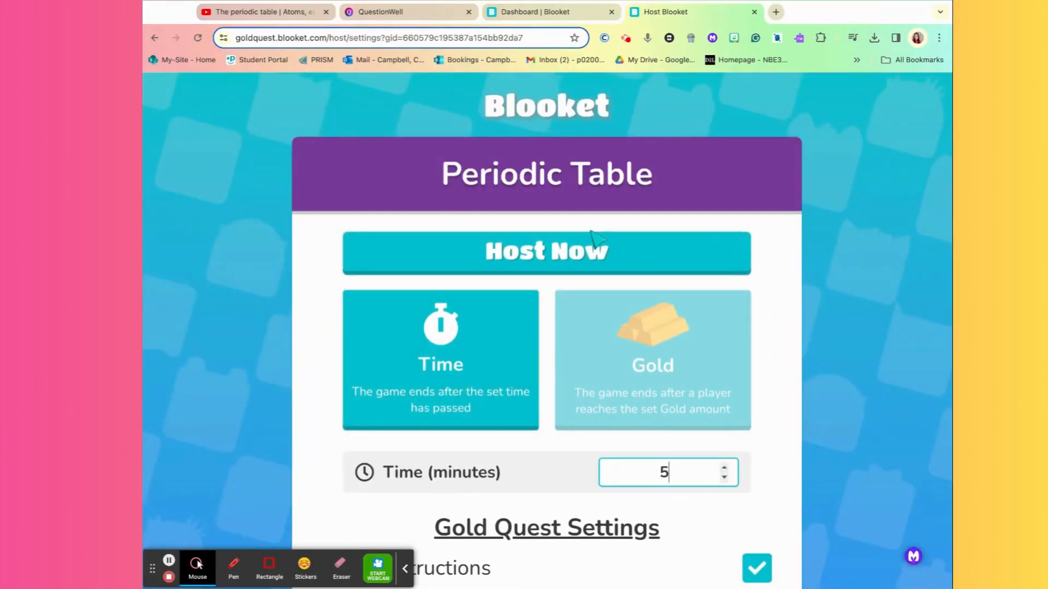
click(537, 256)
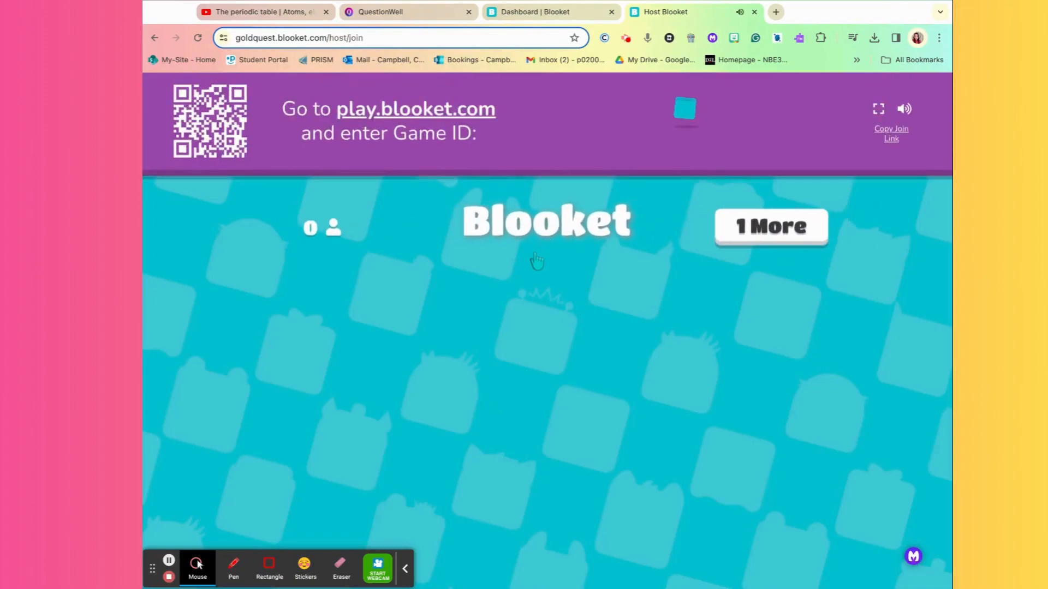